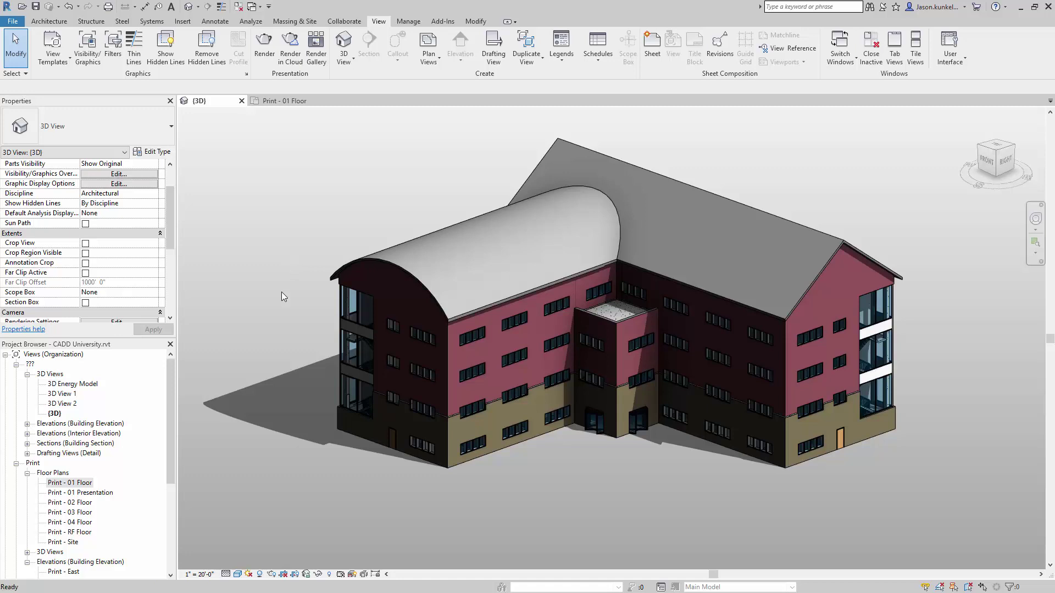
- Turn on the Levels annotation category in Visibility/Graphics to show the Roof, 4th and 3rd Floor markers
{"action": "key", "text": "v"}
{"action": "key", "text": "g"}
{"action": "left_click", "coordinate": [406, 155]}
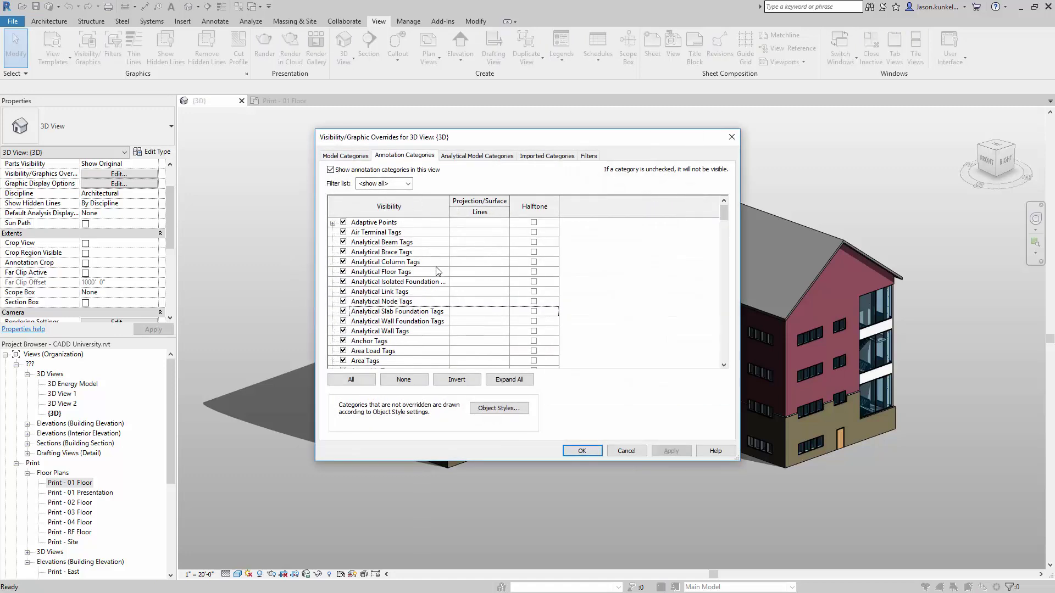
{"action": "scroll", "coordinate": [440, 283], "scroll_direction": "down", "scroll_amount": 10}
{"action": "scroll", "coordinate": [440, 283], "scroll_direction": "down", "scroll_amount": 10}
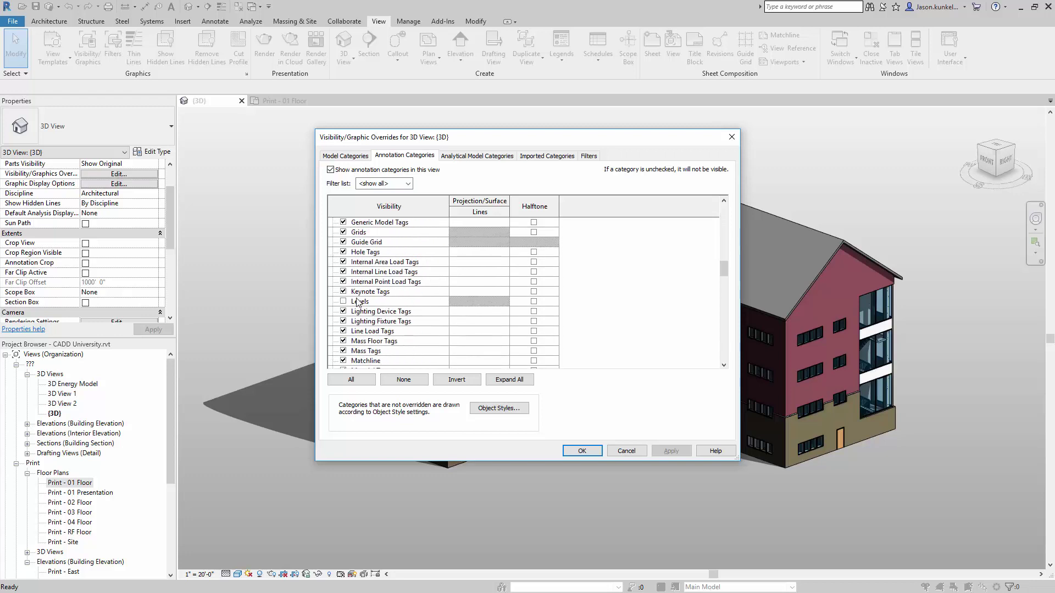
{"action": "left_click", "coordinate": [344, 301]}
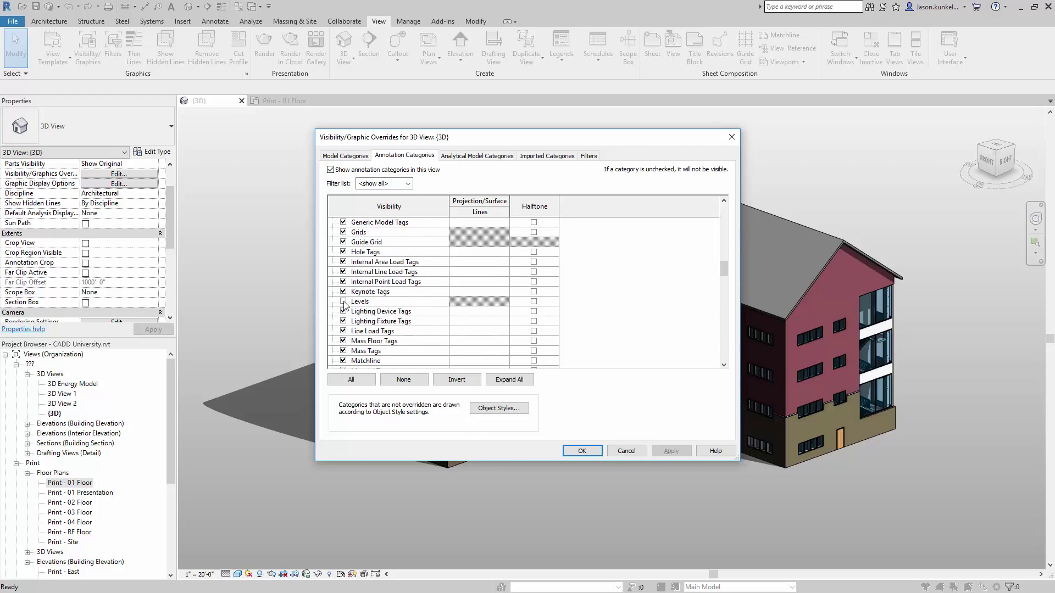
{"action": "left_click", "coordinate": [582, 450]}
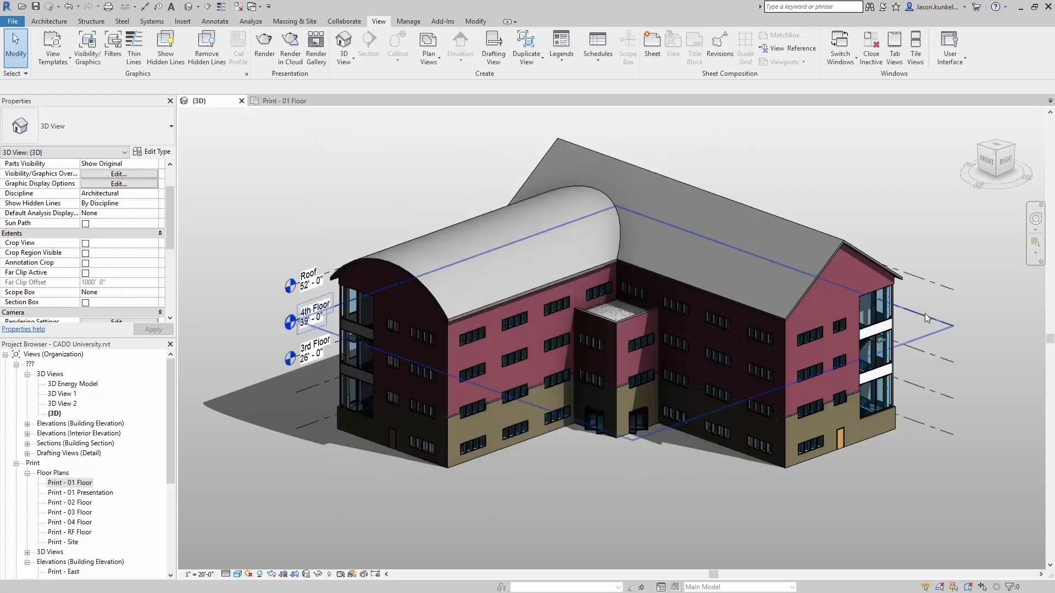
{"action": "left_click", "coordinate": [929, 334]}
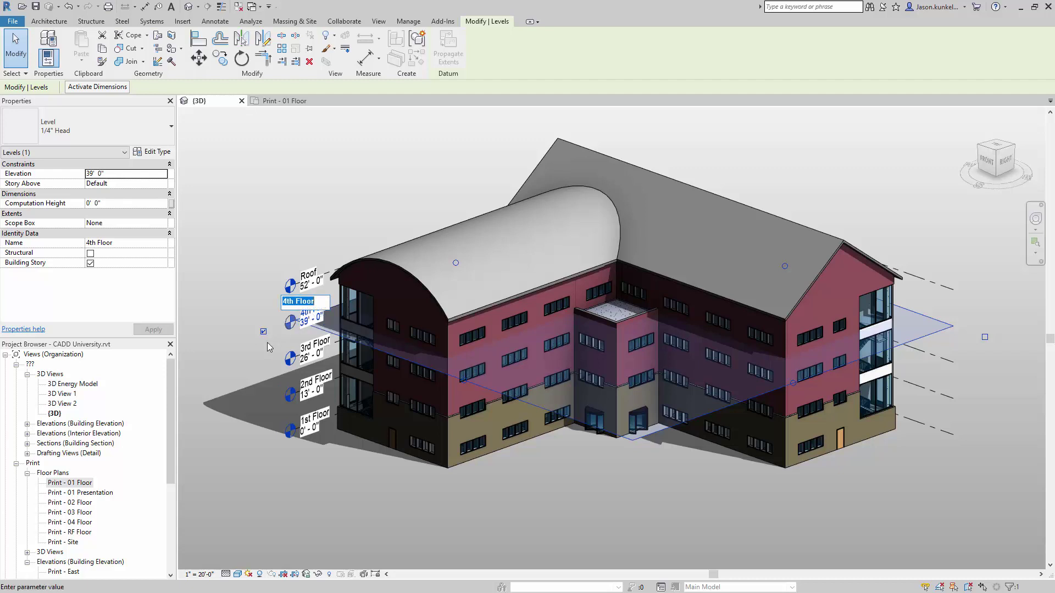
{"action": "left_click", "coordinate": [308, 321]}
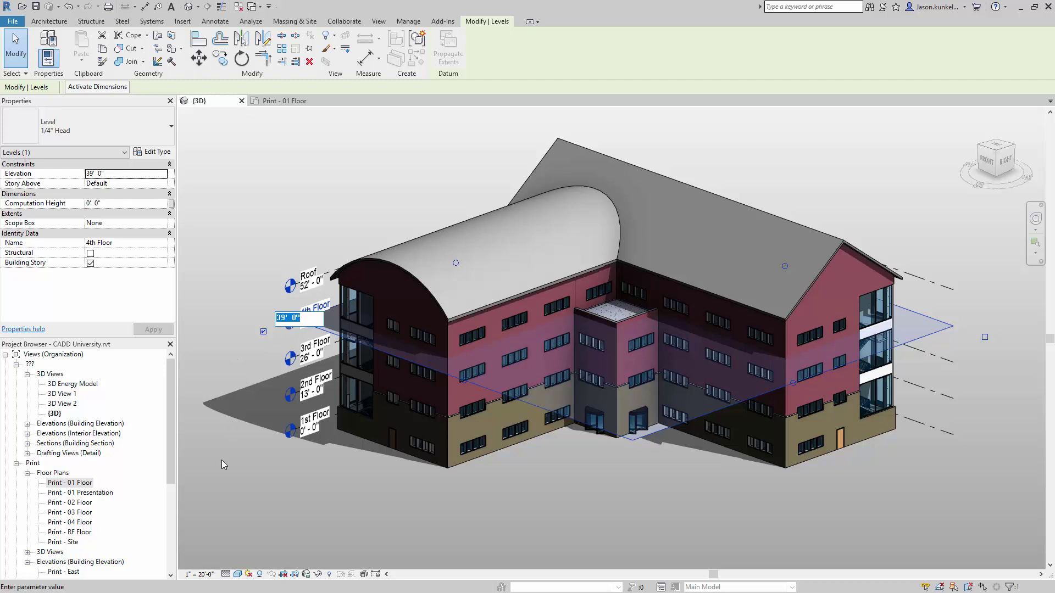
{"action": "key", "text": "Escape"}
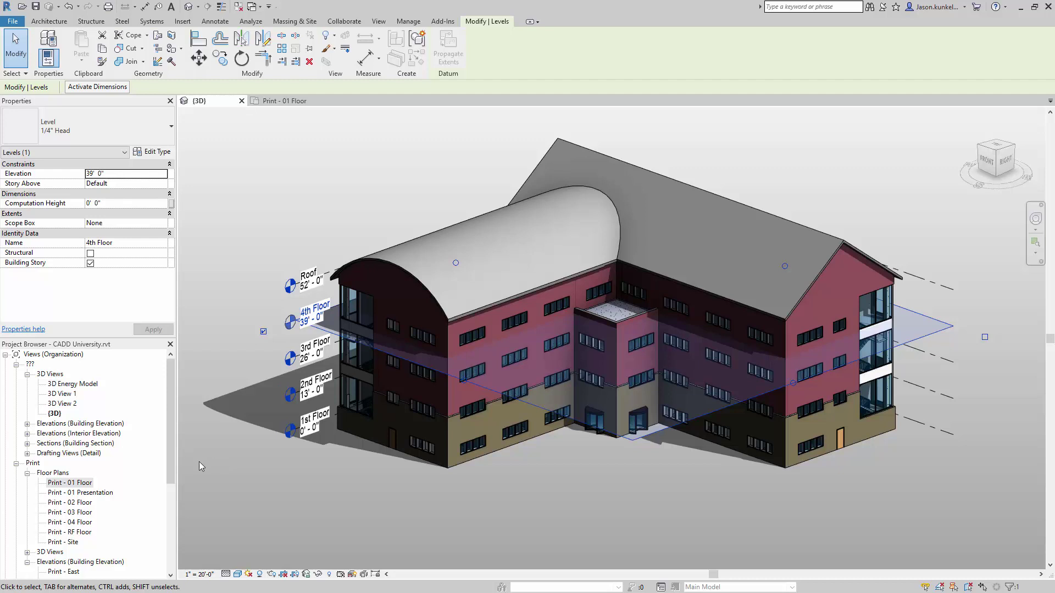
- Deselect the 4th Floor level and switch off the Levels annotation category in Visibility/Graphics
{"action": "left_click", "coordinate": [215, 469]}
{"action": "key", "text": "v"}
{"action": "key", "text": "g"}
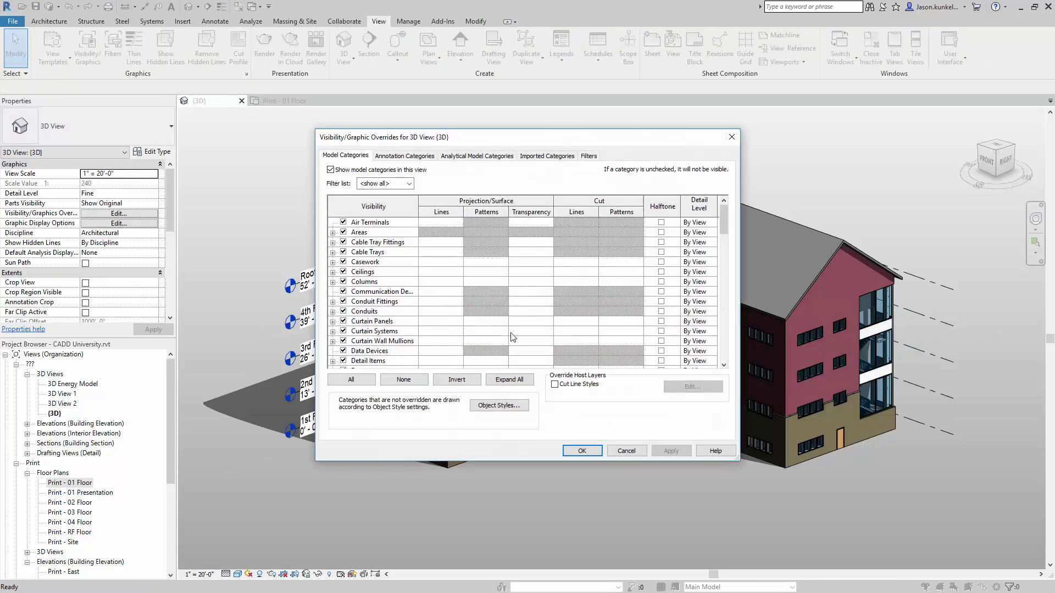
{"action": "left_click_drag", "start_coordinate": [723, 220], "coordinate": [714, 293]}
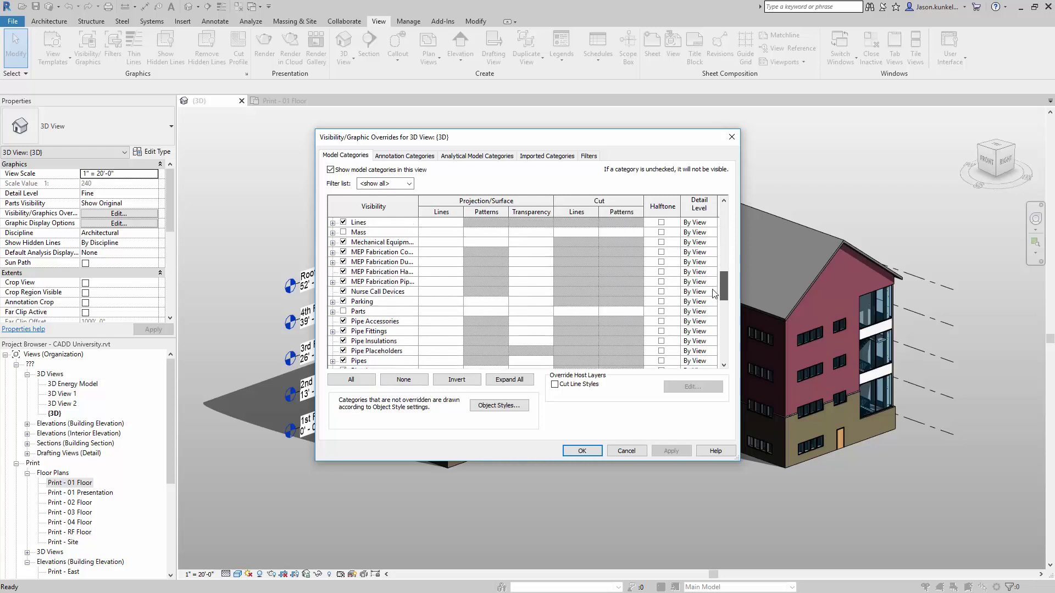
{"action": "left_click", "coordinate": [424, 156]}
{"action": "left_click_drag", "start_coordinate": [722, 218], "coordinate": [723, 274]}
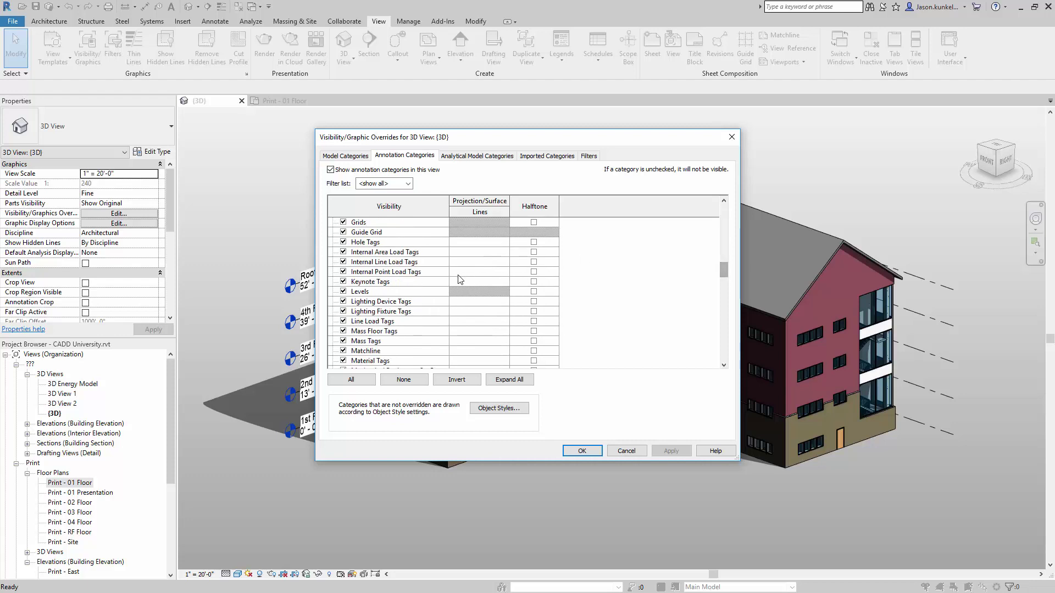
{"action": "left_click", "coordinate": [343, 291]}
{"action": "left_click", "coordinate": [581, 451]}
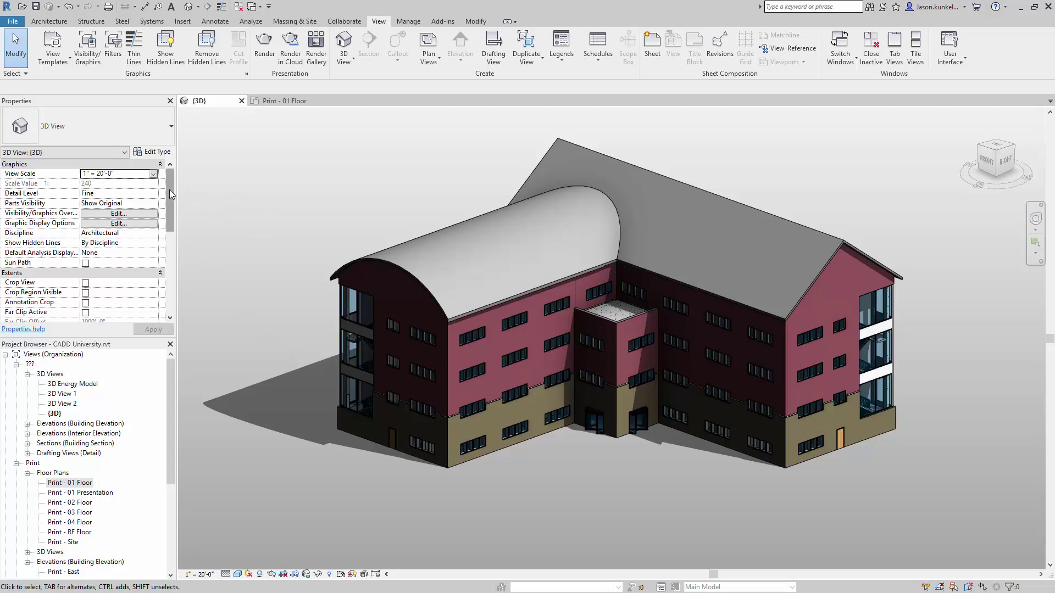
- Change the view's Camera Projection Mode from Orthographic to Perspective and apply it
{"action": "left_click_drag", "start_coordinate": [169, 190], "coordinate": [167, 240]}
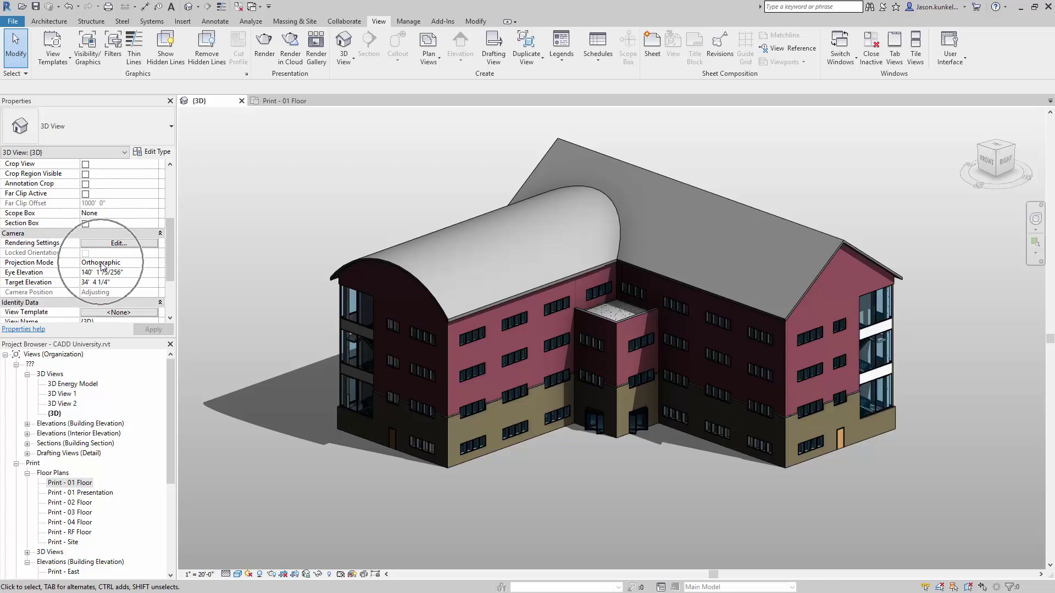
{"action": "left_click", "coordinate": [130, 266]}
{"action": "left_click", "coordinate": [129, 263]}
{"action": "left_click", "coordinate": [121, 280]}
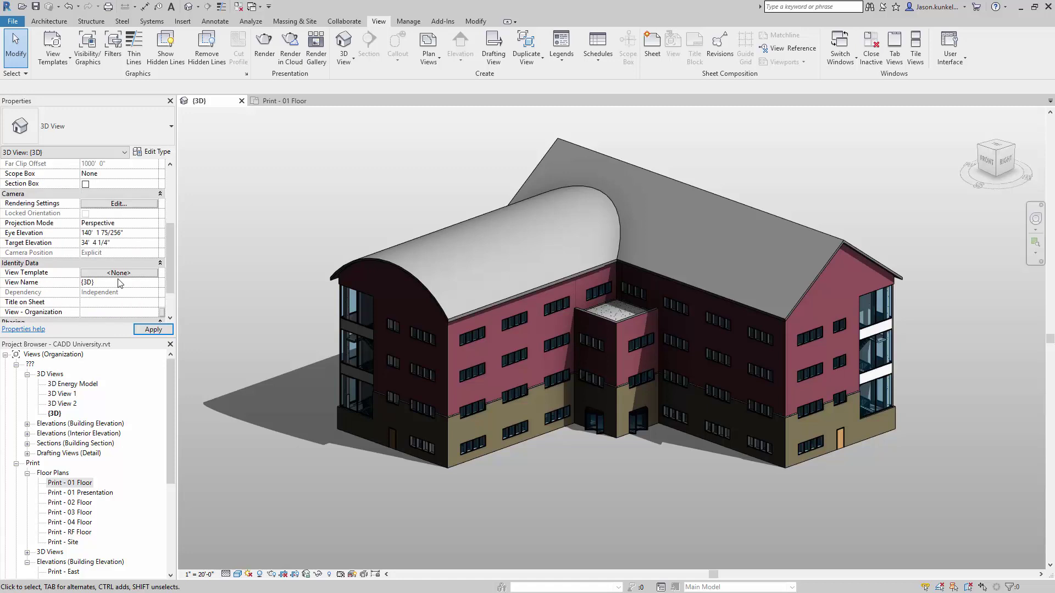
{"action": "left_click", "coordinate": [216, 290]}
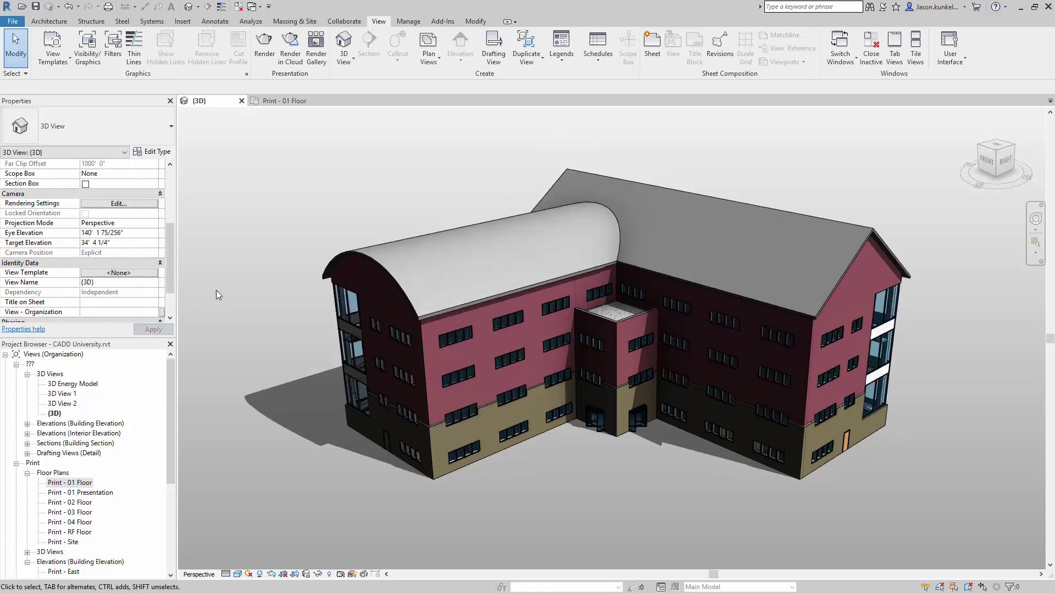
- Orbit slightly, then use the full navigation wheel to adjust zoom and camera height until the whole building fits
{"action": "scroll", "coordinate": [576, 347], "scroll_direction": "down", "scroll_amount": 4}
{"action": "scroll", "coordinate": [575, 347], "scroll_direction": "up", "scroll_amount": 5}
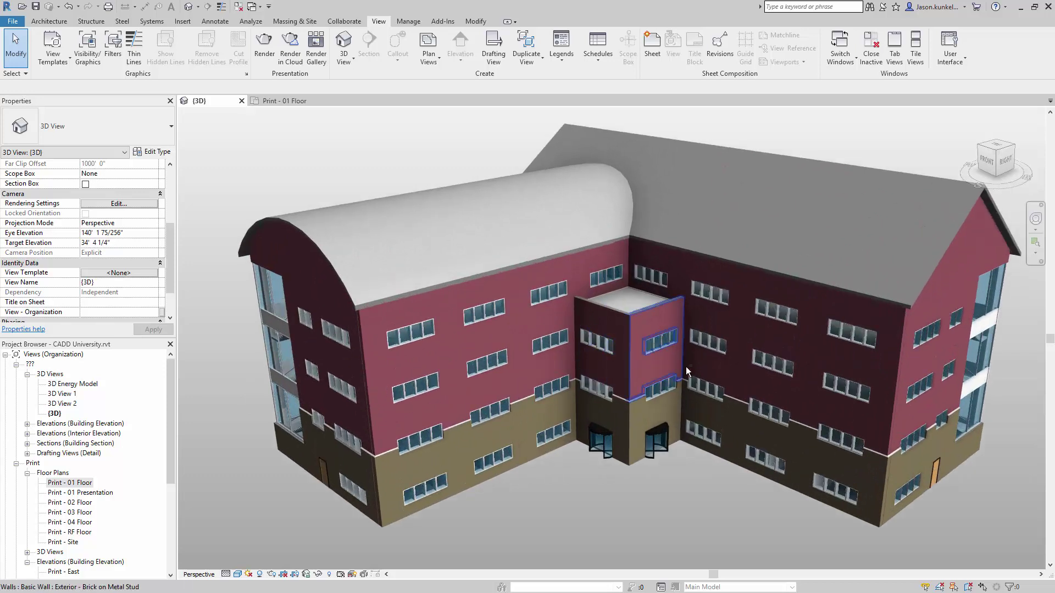
{"action": "middle_click_drag", "start_coordinate": [686, 367], "coordinate": [709, 370], "text": "shift"}
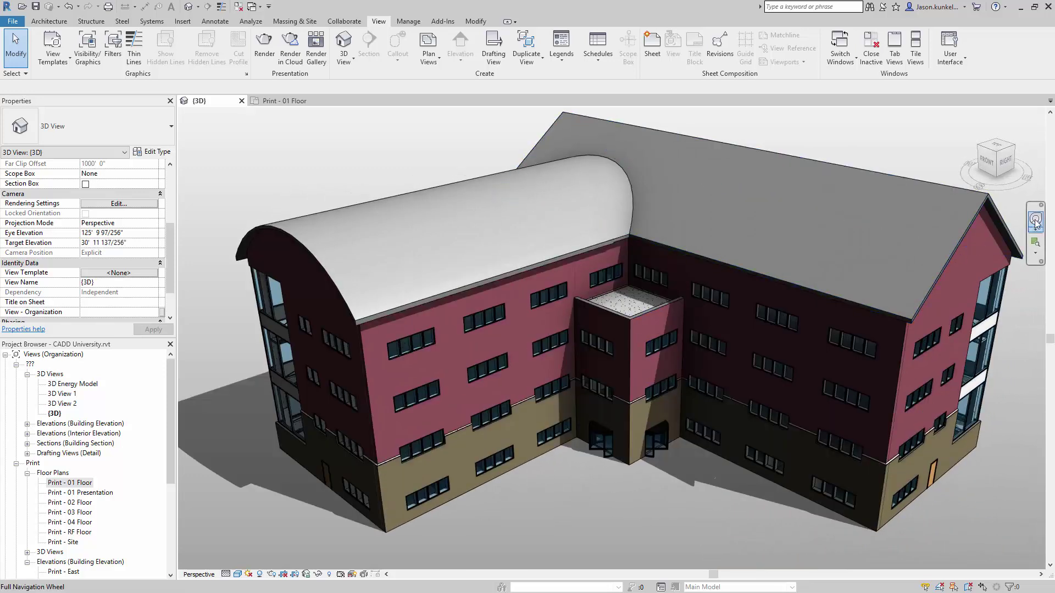
{"action": "left_click", "coordinate": [1035, 220]}
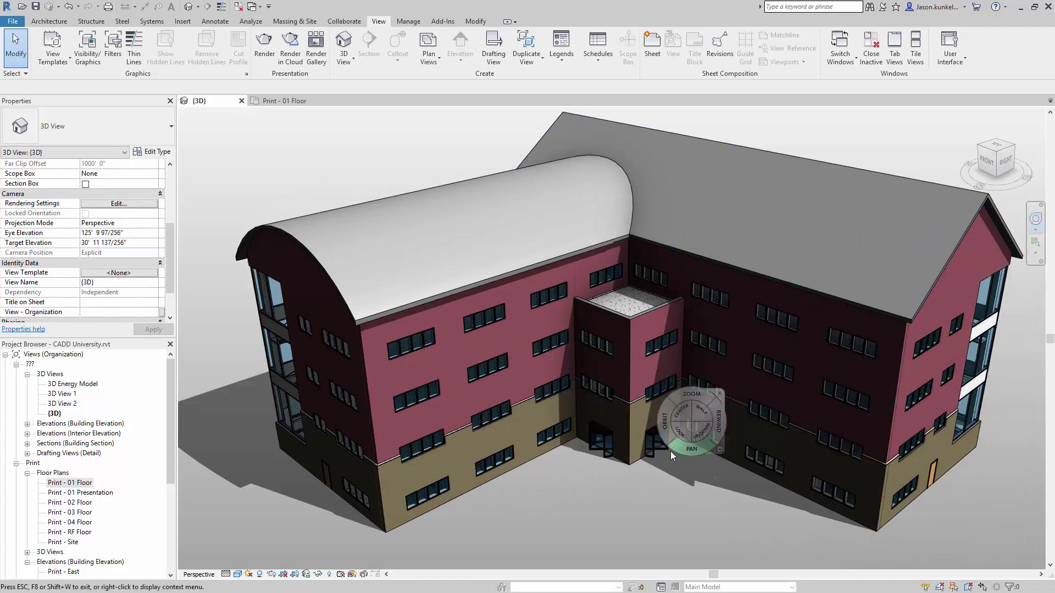
{"action": "left_click_drag", "start_coordinate": [691, 393], "coordinate": [700, 378]}
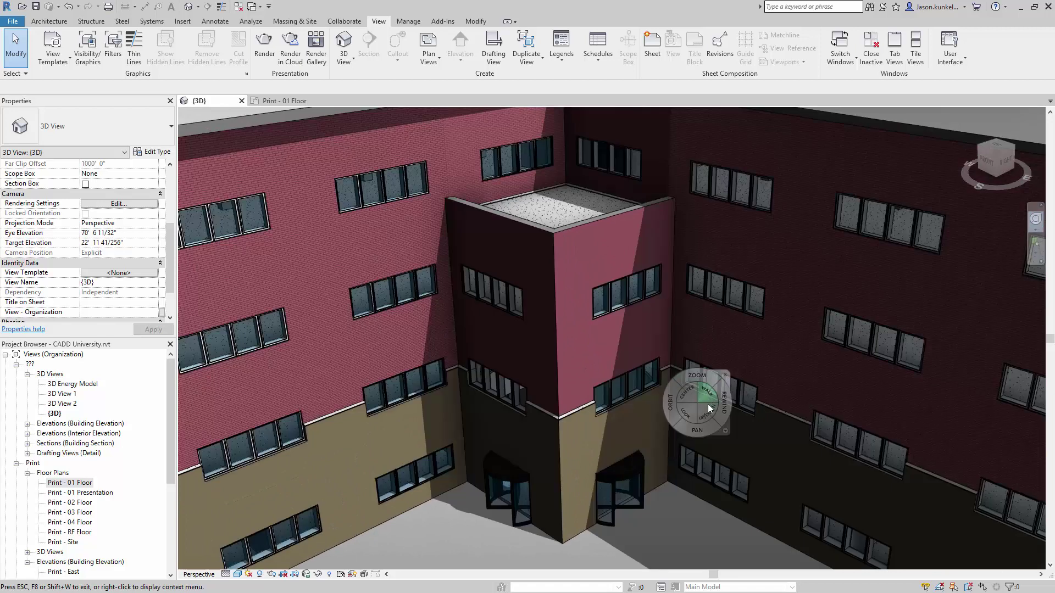
{"action": "mouse_move", "coordinate": [703, 422]}
{"action": "left_mouse_down"}
{"action": "mouse_move", "coordinate": [659, 396]}
{"action": "mouse_move", "coordinate": [678, 430]}
{"action": "mouse_move", "coordinate": [692, 423]}
{"action": "mouse_move", "coordinate": [620, 464]}
{"action": "mouse_move", "coordinate": [628, 421]}
{"action": "mouse_move", "coordinate": [694, 423]}
{"action": "mouse_move", "coordinate": [636, 447]}
{"action": "mouse_move", "coordinate": [554, 519]}
{"action": "mouse_move", "coordinate": [582, 525]}
{"action": "mouse_move", "coordinate": [572, 528]}
{"action": "mouse_move", "coordinate": [591, 489]}
{"action": "left_mouse_up"}
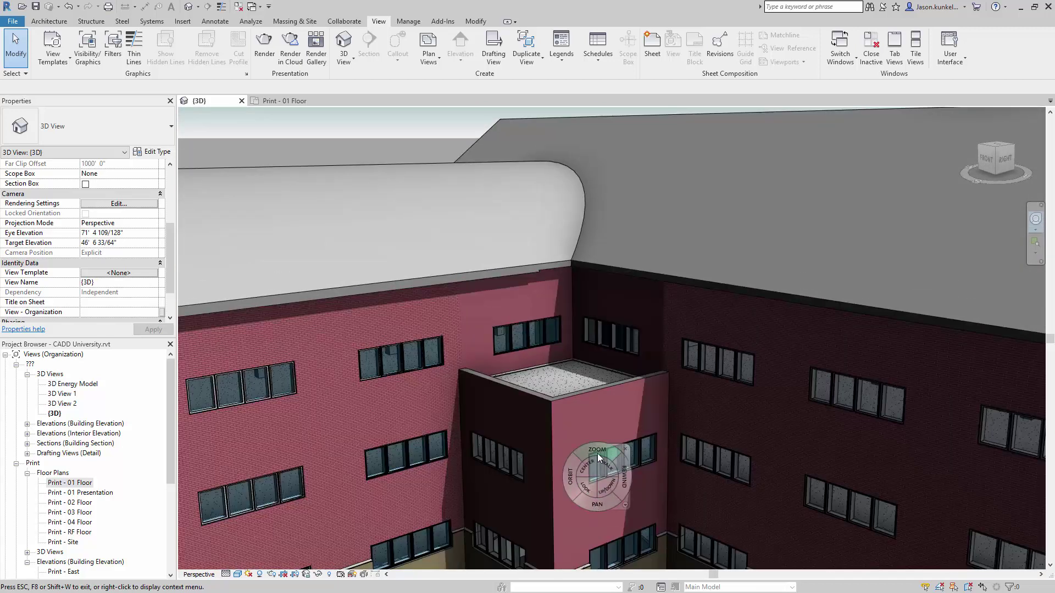
{"action": "left_click_drag", "start_coordinate": [596, 452], "coordinate": [586, 430]}
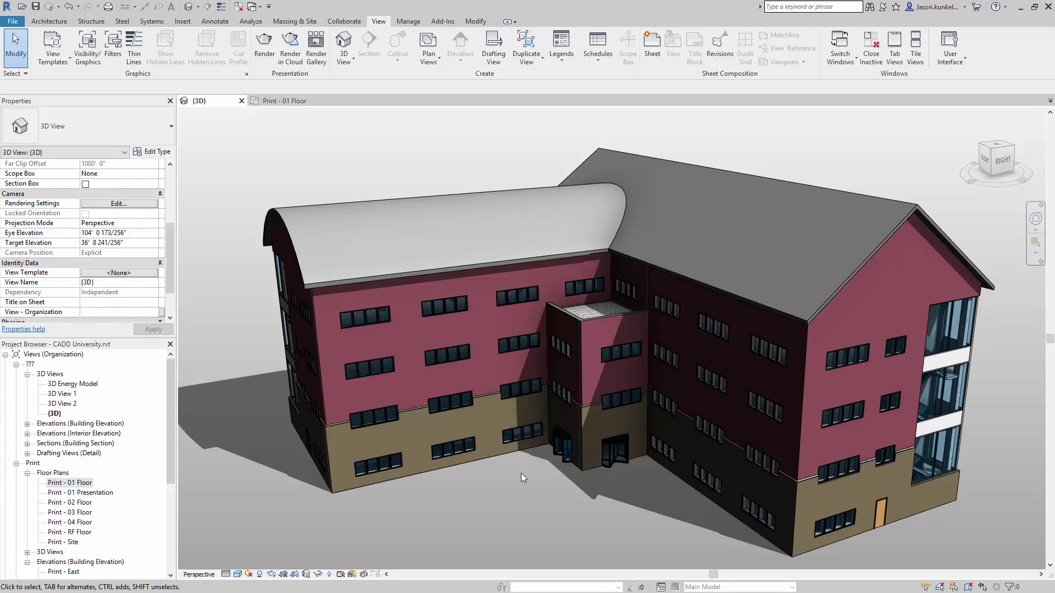
- Zoom out, pan the building up and left, and orbit to a lower frontal angle
{"action": "scroll", "coordinate": [436, 493], "scroll_direction": "down", "scroll_amount": 2}
{"action": "middle_click_drag", "start_coordinate": [532, 494], "coordinate": [483, 461]}
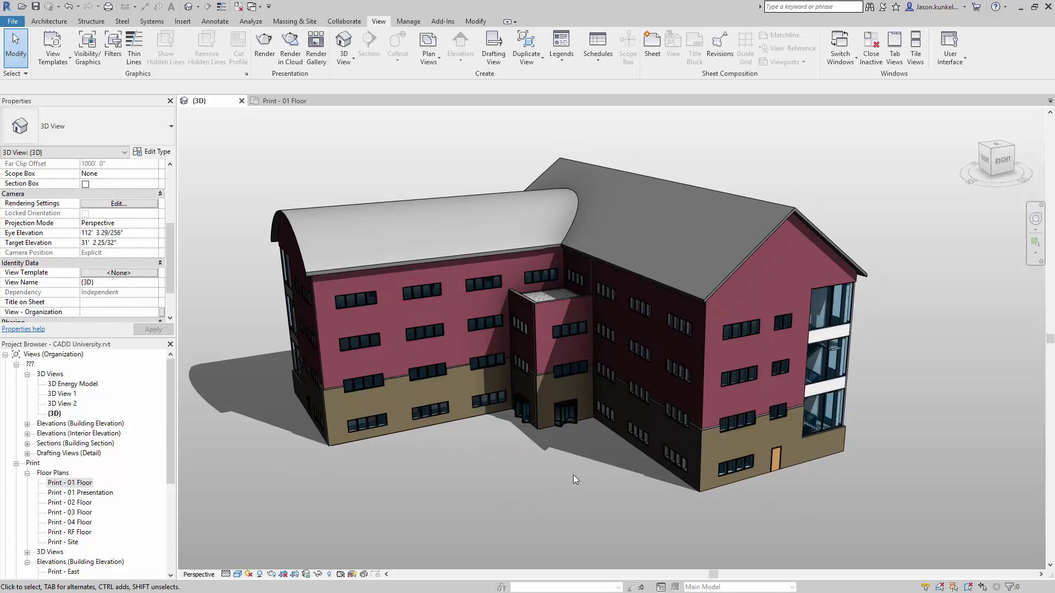
{"action": "middle_click_drag", "start_coordinate": [567, 476], "coordinate": [607, 424], "text": "shift"}
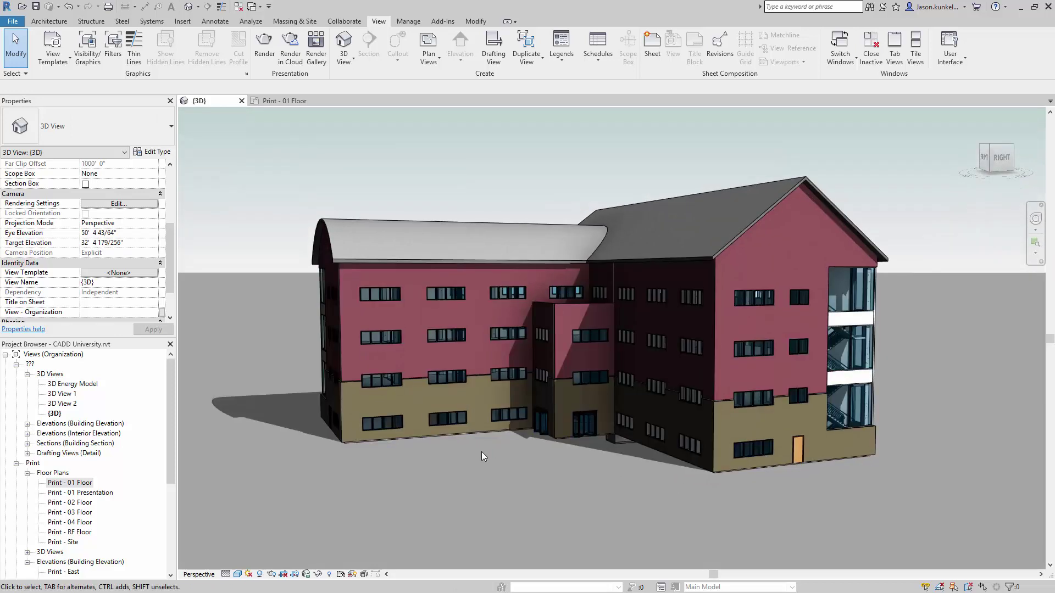
- Reset the 3D view's crop boundary to the model so the whole building is centered
{"action": "right_click", "coordinate": [484, 455]}
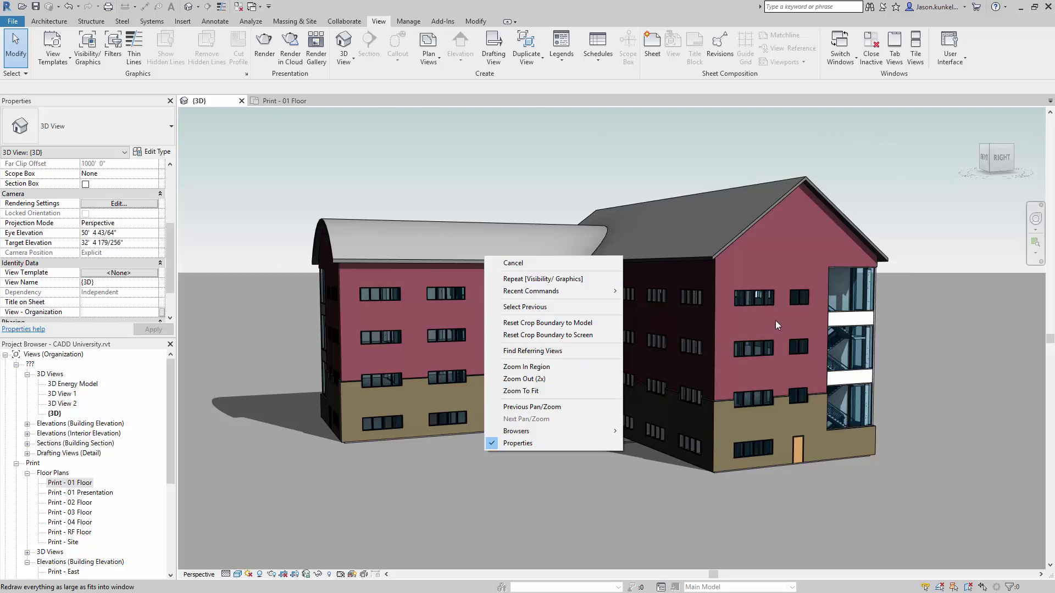
{"action": "left_click", "coordinate": [550, 322]}
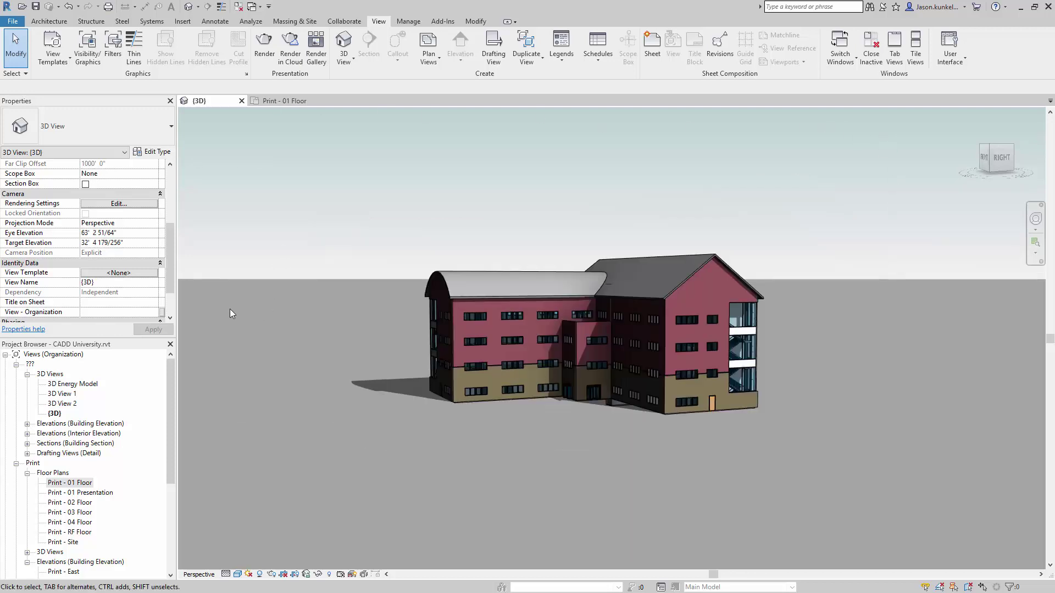
- Turn on Crop View and Crop Region Visible in the view's Extents properties
{"action": "left_click_drag", "start_coordinate": [172, 245], "coordinate": [170, 203]}
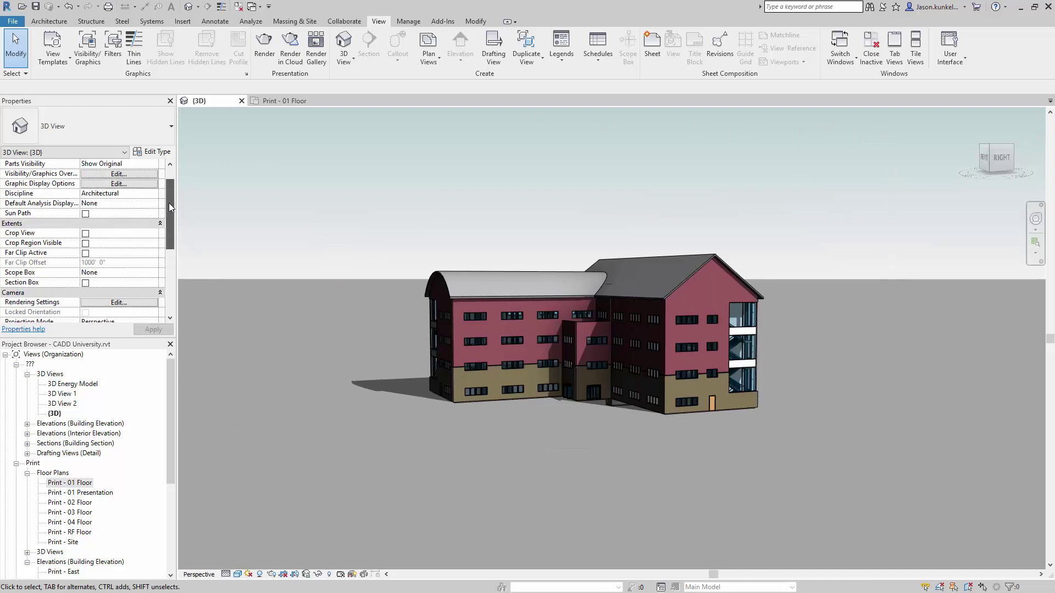
{"action": "left_click", "coordinate": [85, 233]}
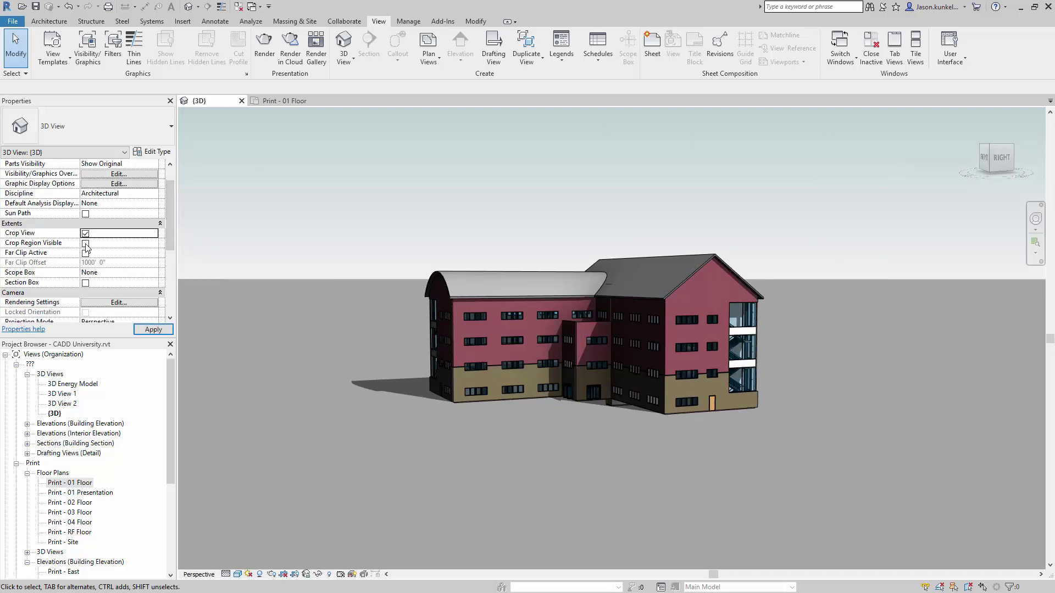
{"action": "left_click", "coordinate": [85, 243]}
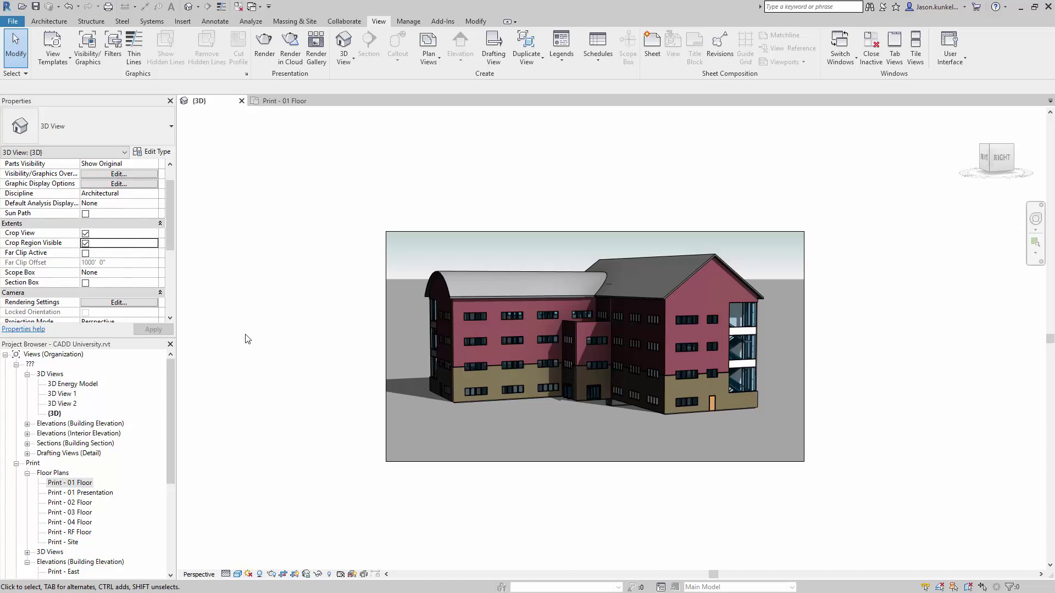
- Switch Crop View back off while keeping the crop region boundary visible
{"action": "left_click", "coordinate": [86, 235]}
{"action": "left_click", "coordinate": [85, 243]}
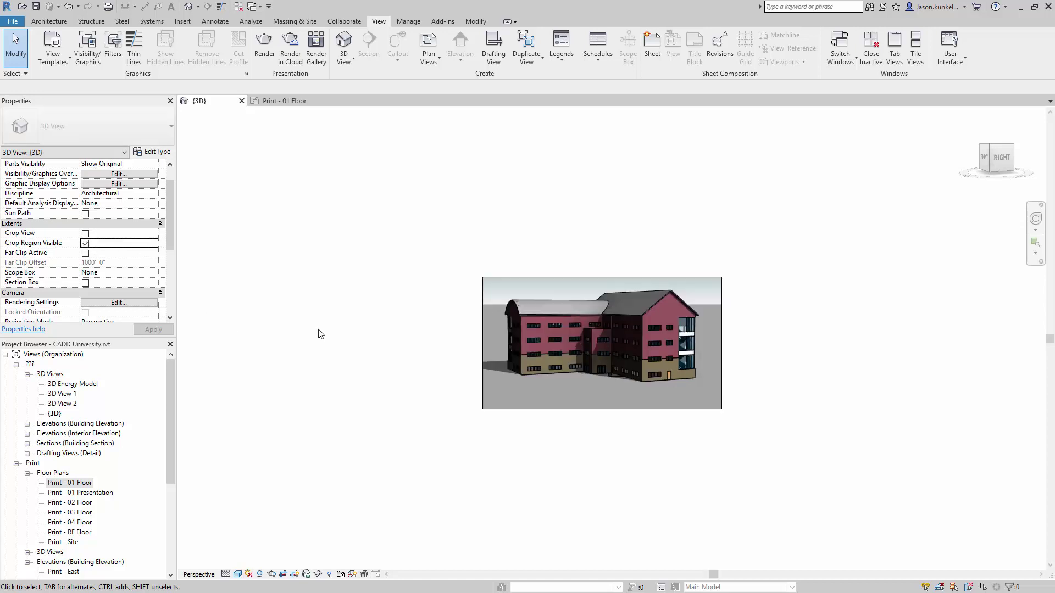
{"action": "scroll", "coordinate": [548, 352], "scroll_direction": "down", "scroll_amount": 2}
{"action": "scroll", "coordinate": [585, 345], "scroll_direction": "up", "scroll_amount": 5}
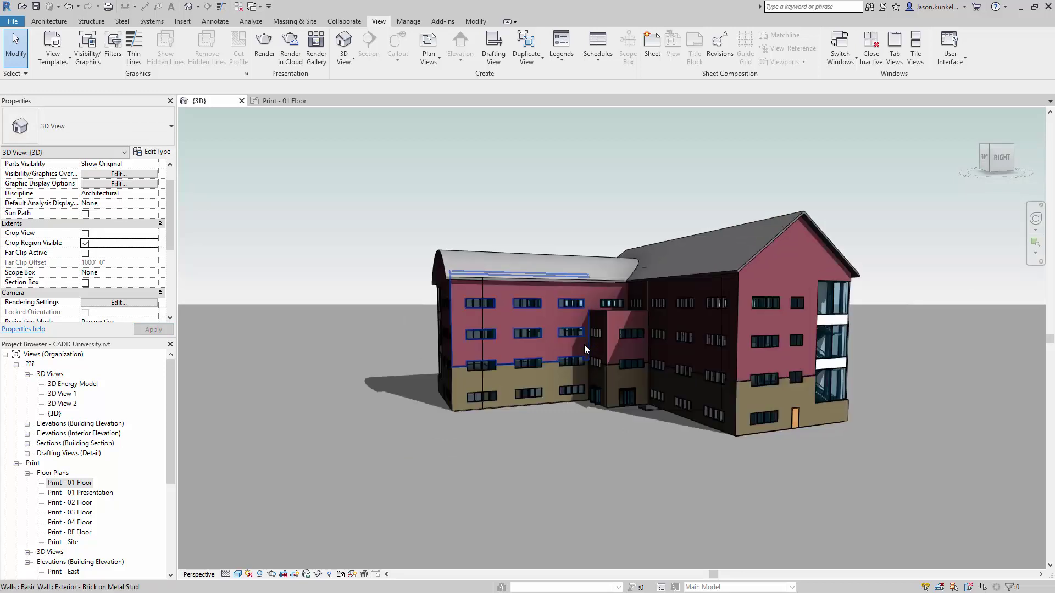
- Reset the 3D view's crop boundary to the screen
{"action": "right_click", "coordinate": [354, 334]}
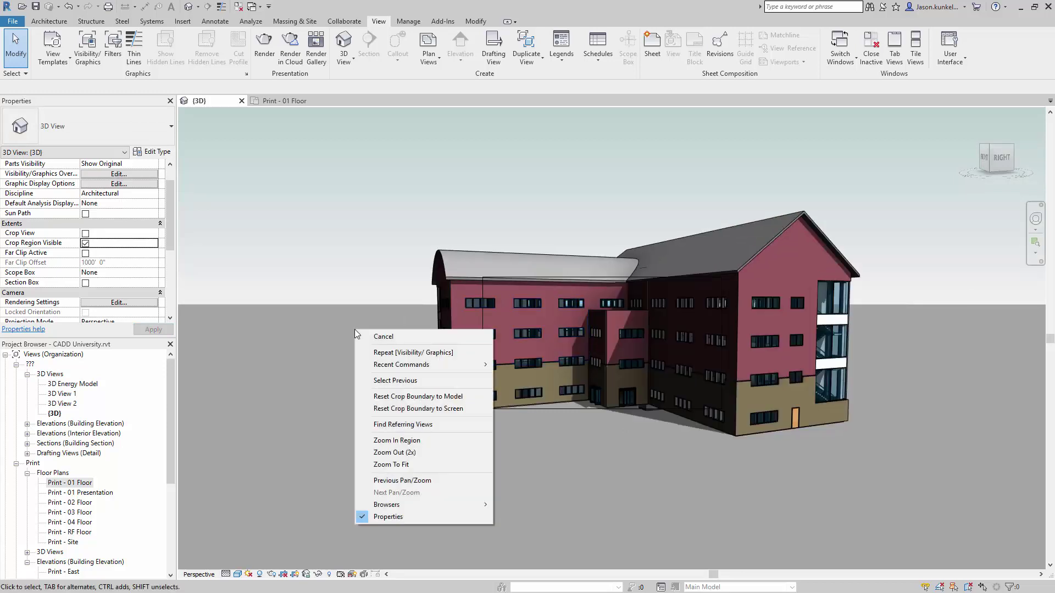
{"action": "left_click", "coordinate": [406, 410]}
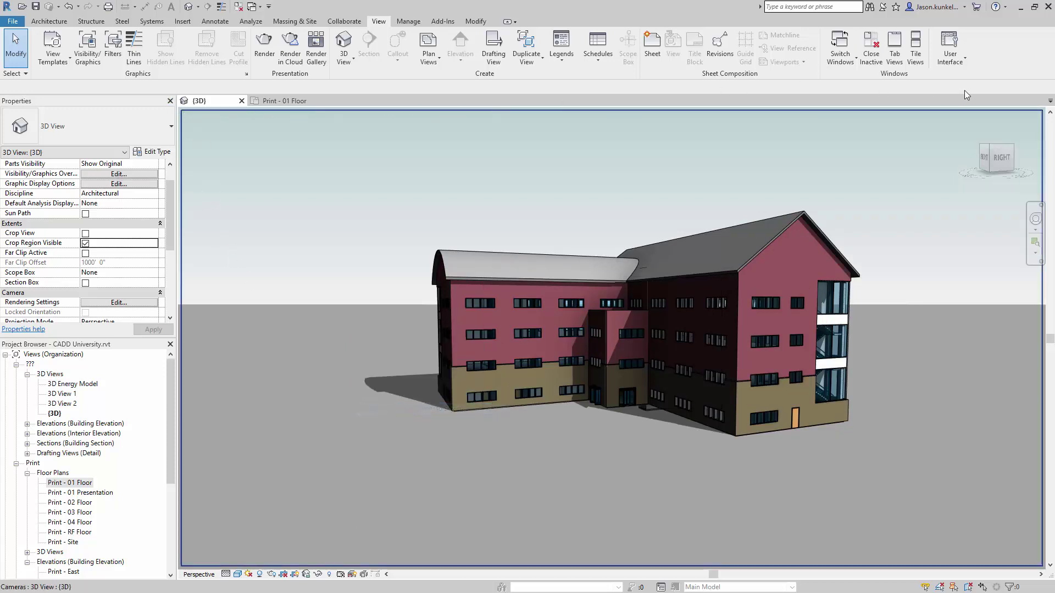
{"action": "scroll", "coordinate": [1005, 308], "scroll_direction": "up", "scroll_amount": 1}
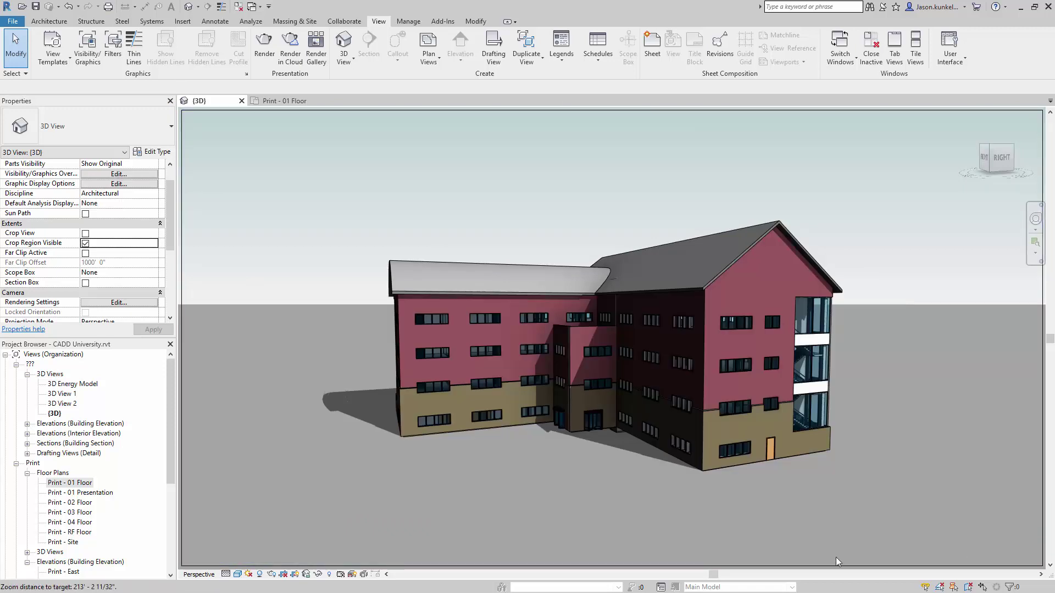
- Turn Crop View back on and shift the cropped building to the right
{"action": "left_click", "coordinate": [85, 233]}
{"action": "scroll", "coordinate": [279, 312], "scroll_direction": "down", "scroll_amount": 5}
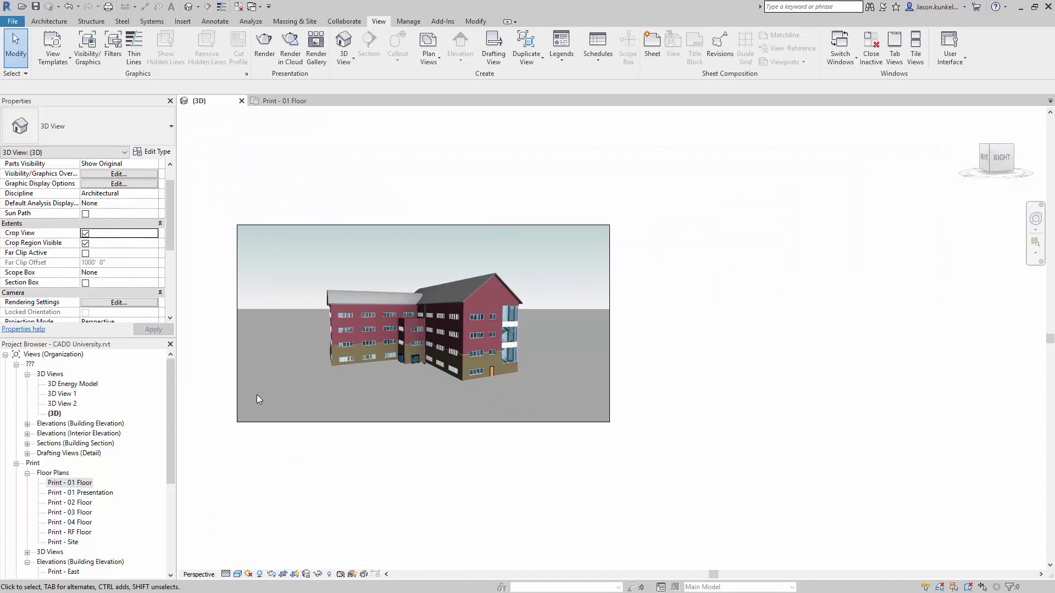
{"action": "middle_click_drag", "start_coordinate": [313, 349], "coordinate": [376, 349]}
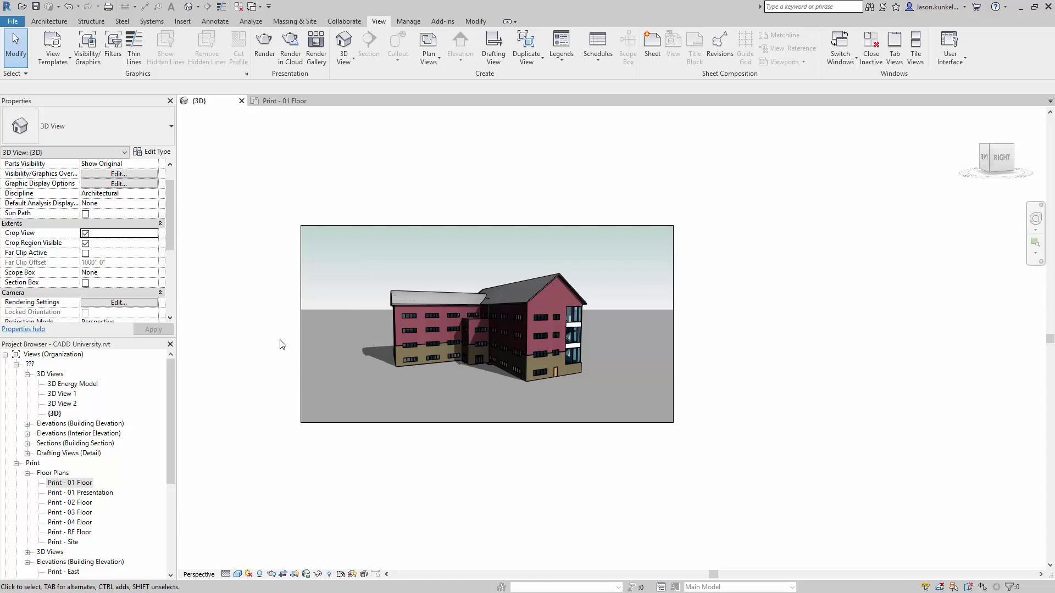
- Turn Crop View off and orbit to the building's right-back side
{"action": "left_click", "coordinate": [85, 233]}
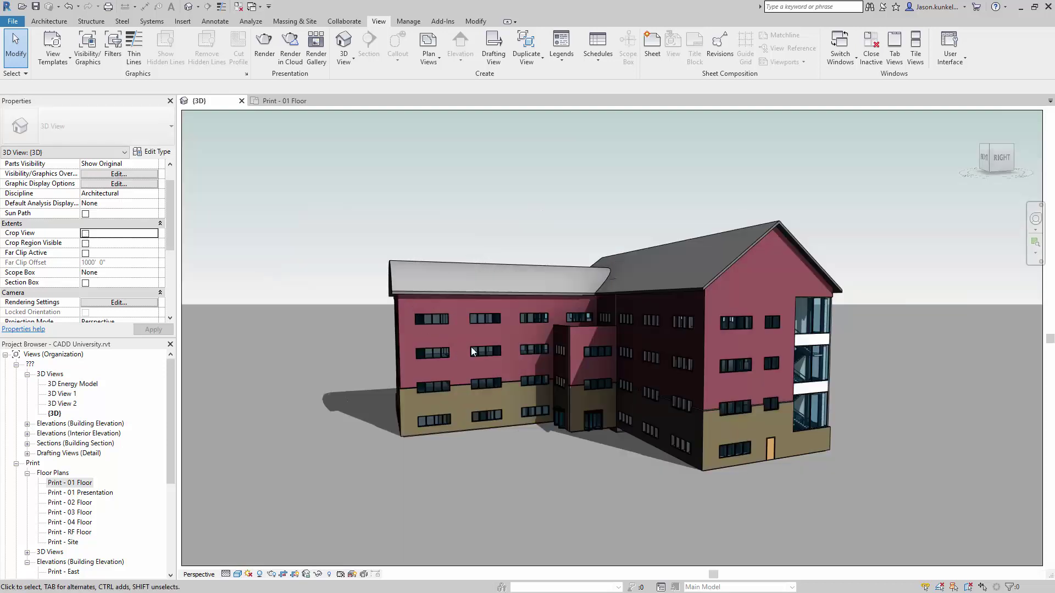
{"action": "middle_click_drag", "start_coordinate": [551, 366], "coordinate": [393, 361], "text": "shift"}
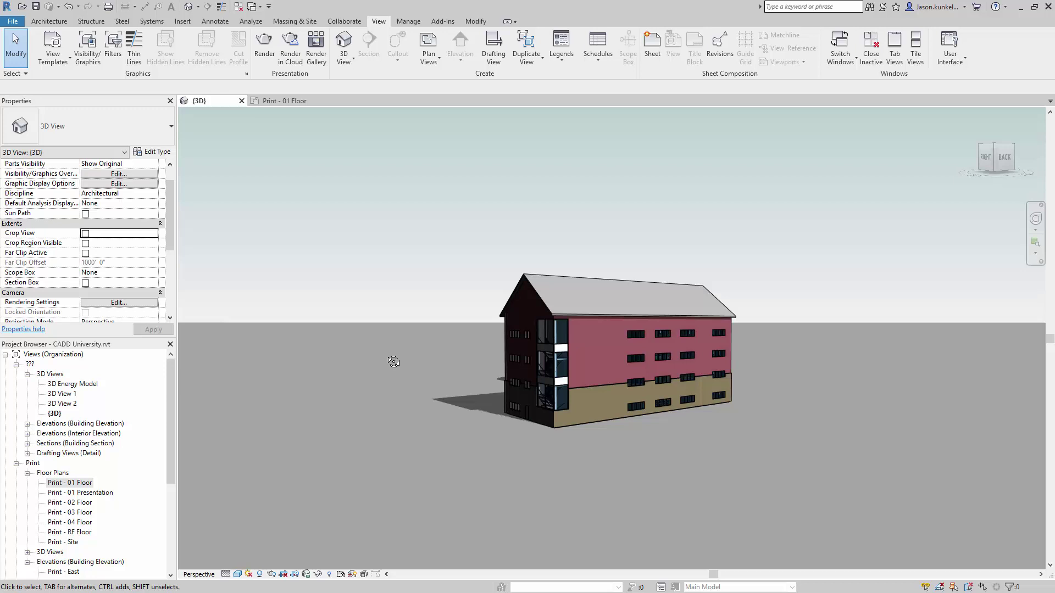